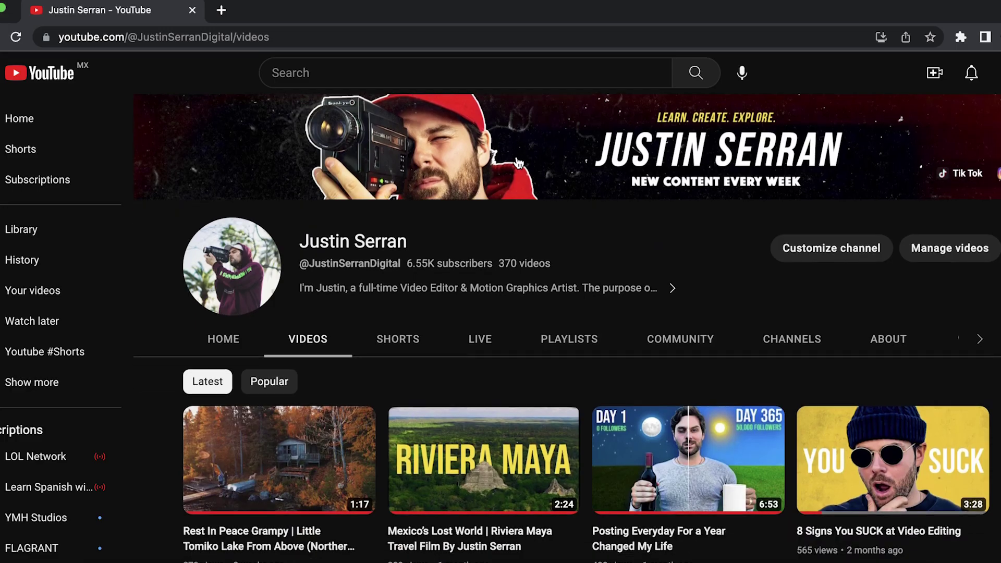
Step: Find the Riviera Maya travel film in the channel's Videos list and start playing it
{"action": "scroll", "coordinate": [516, 161], "scroll_direction": "down", "scroll_amount": 2}
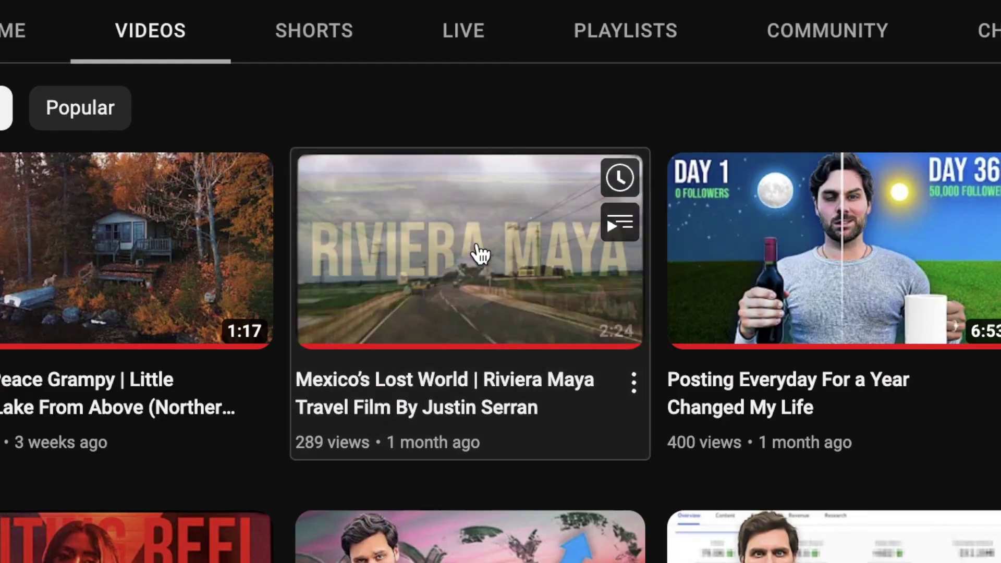
{"action": "left_click", "coordinate": [478, 256]}
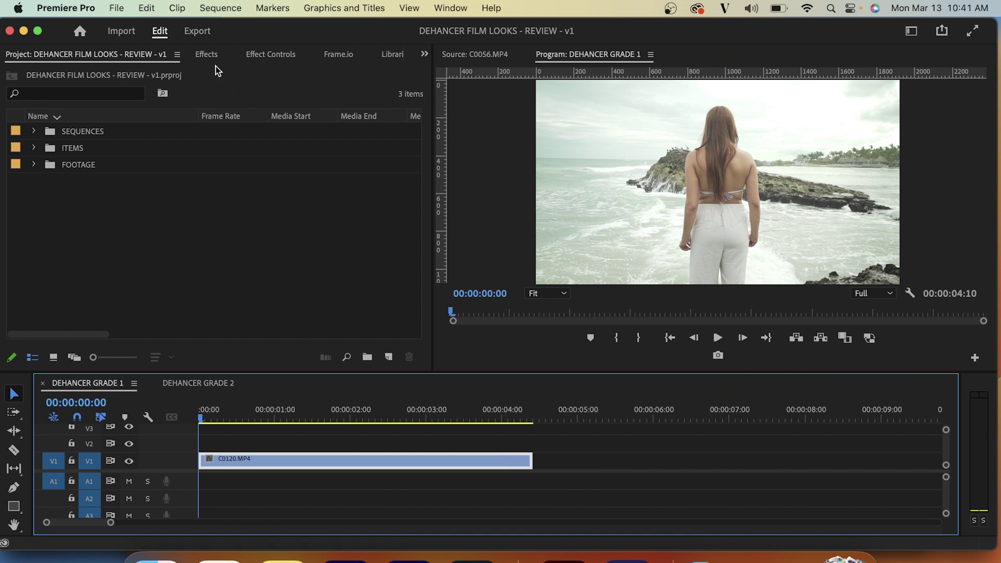
Step: Search the effects for 'dehanc' and apply Dehancer Pro v1.3 to clip C0120.MP4
{"action": "left_click", "coordinate": [207, 54]}
{"action": "left_click", "coordinate": [134, 73]}
{"action": "type", "text": "dehancer"}
{"action": "left_click", "coordinate": [94, 176]}
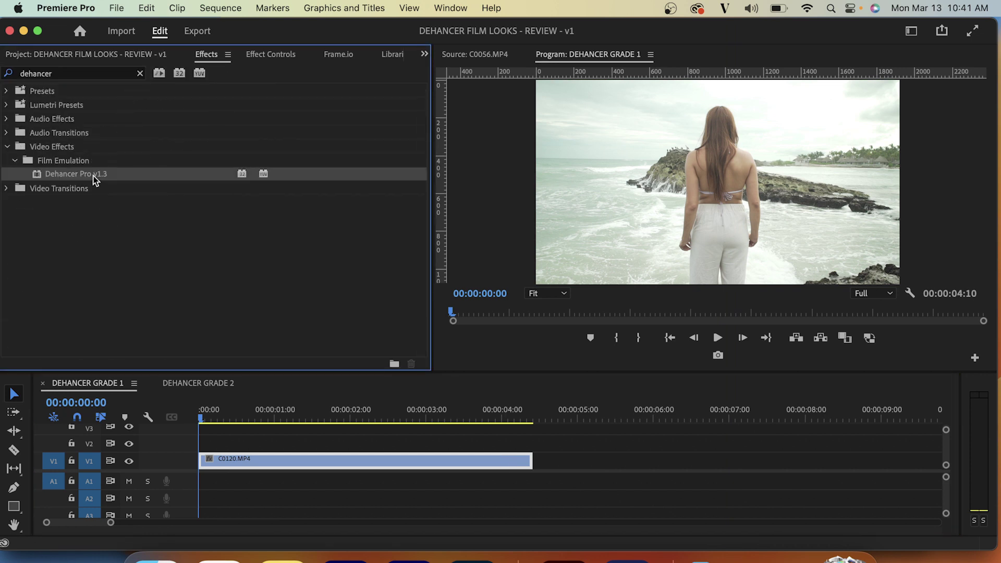
{"action": "left_click_drag", "start_coordinate": [195, 318], "coordinate": [280, 459]}
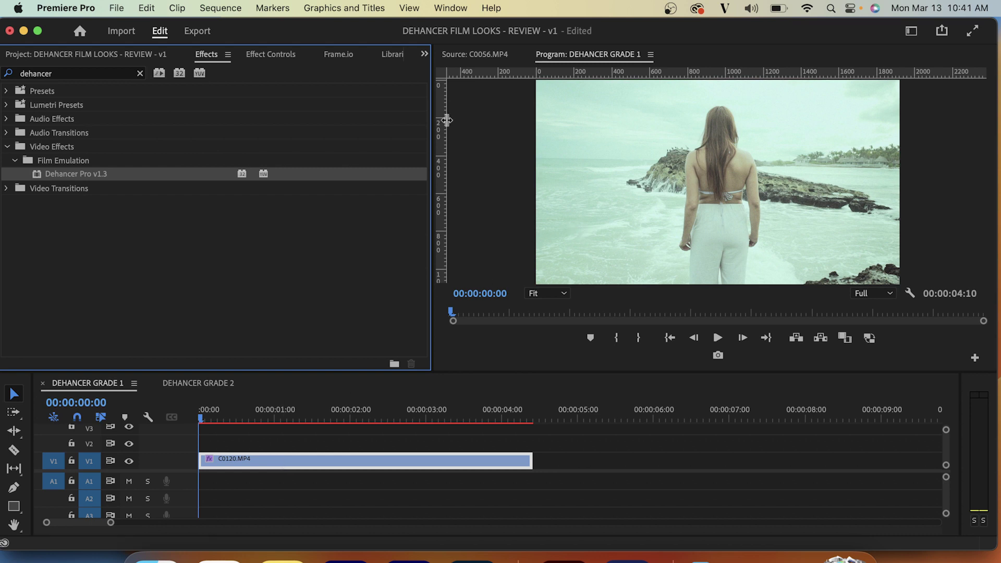
Step: Bring up the Dehancer Pro settings in Effect Controls
{"action": "left_click", "coordinate": [269, 54]}
{"action": "scroll", "coordinate": [139, 222], "scroll_direction": "down", "scroll_amount": 3}
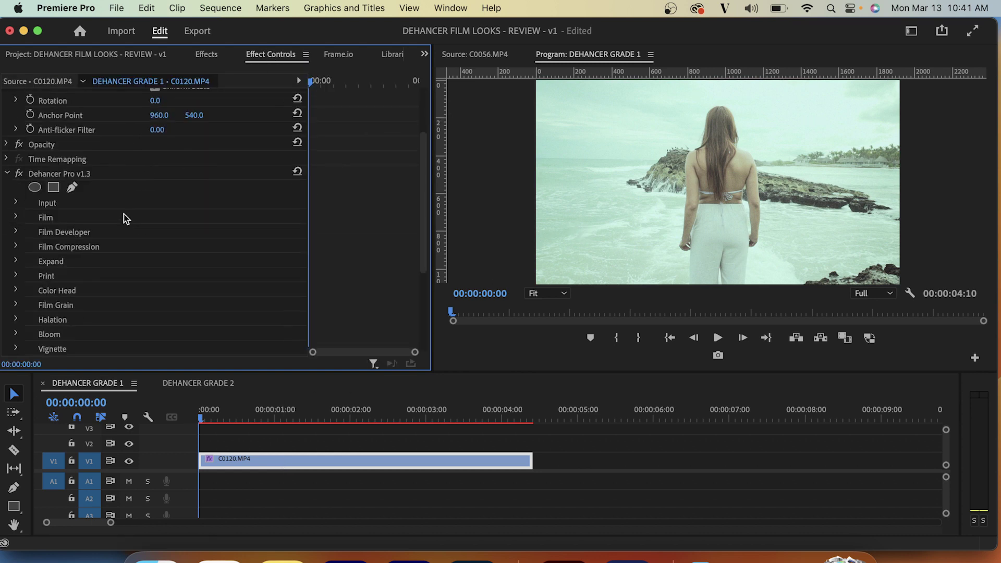
{"action": "left_click", "coordinate": [76, 174]}
{"action": "scroll", "coordinate": [89, 197], "scroll_direction": "down", "scroll_amount": 3}
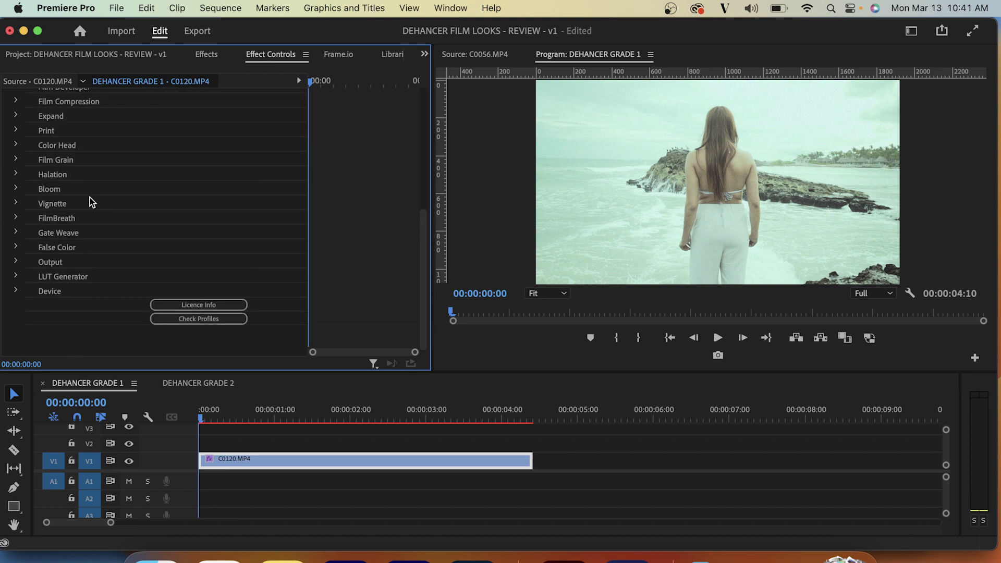
{"action": "scroll", "coordinate": [94, 145], "scroll_direction": "up", "scroll_amount": 3}
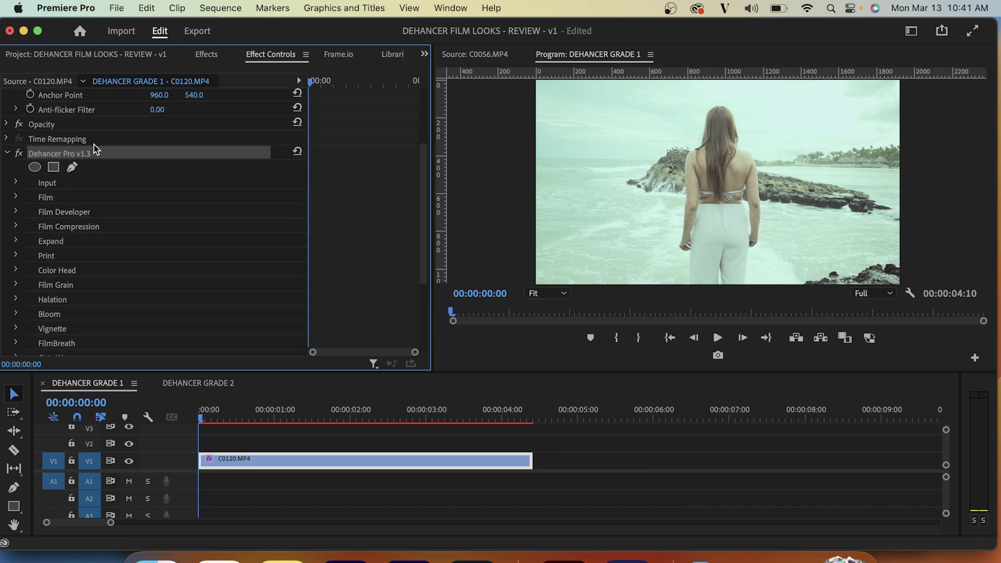
Step: Set Dehancer's input source to Choose Camera with the Sony Alpha 7S III HLG3 profile
{"action": "left_click", "coordinate": [16, 183]}
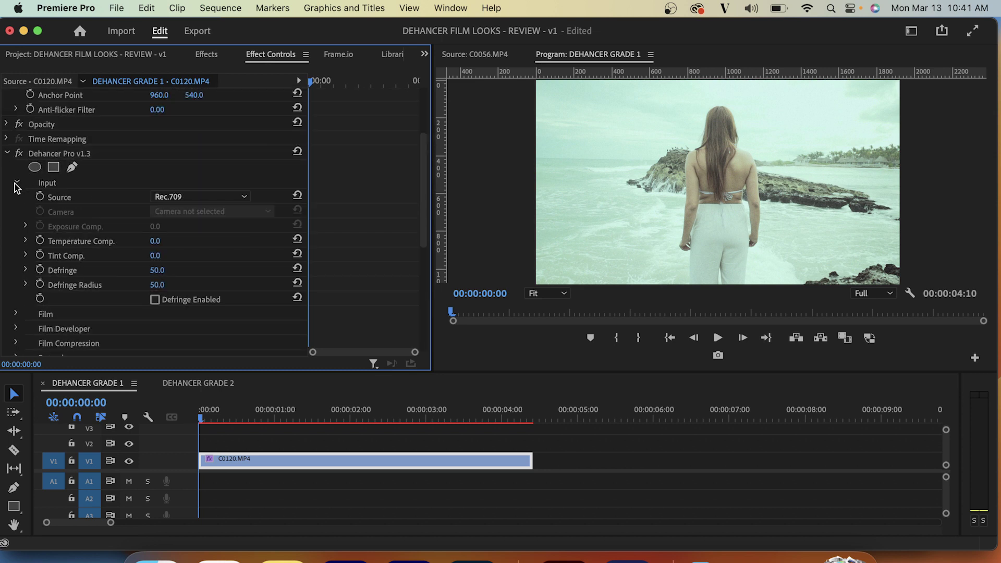
{"action": "left_click", "coordinate": [175, 196]}
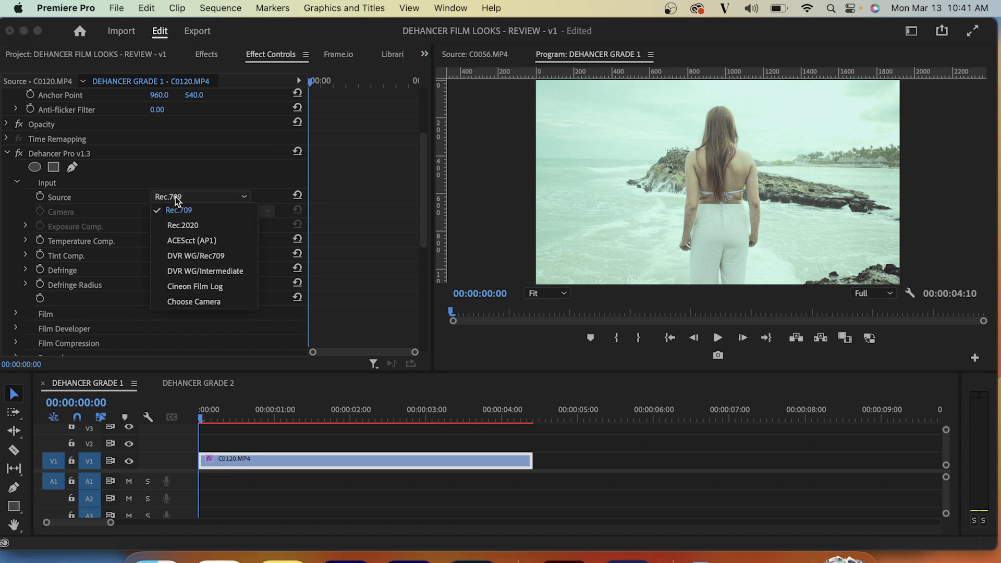
{"action": "left_click", "coordinate": [180, 303]}
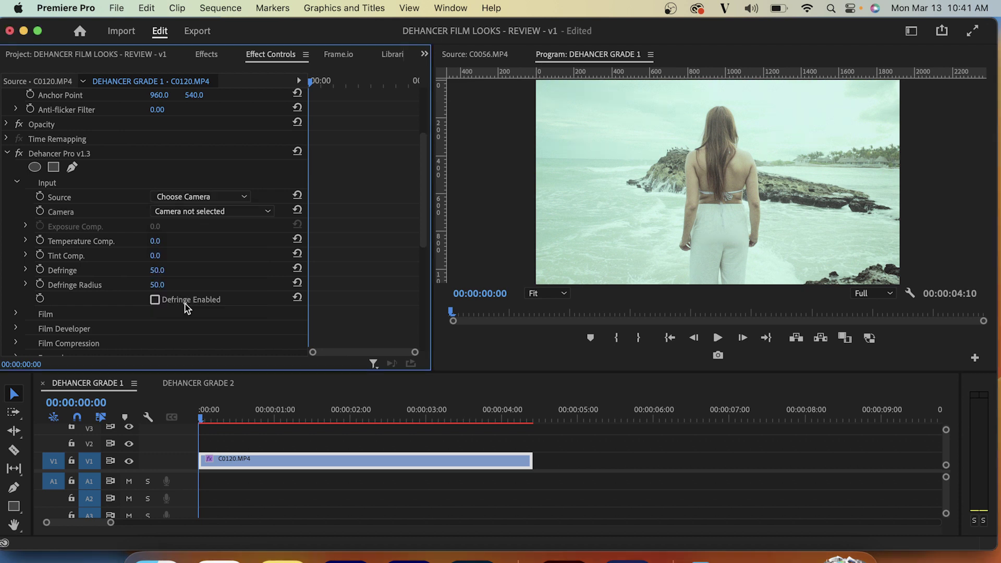
{"action": "left_click", "coordinate": [211, 213]}
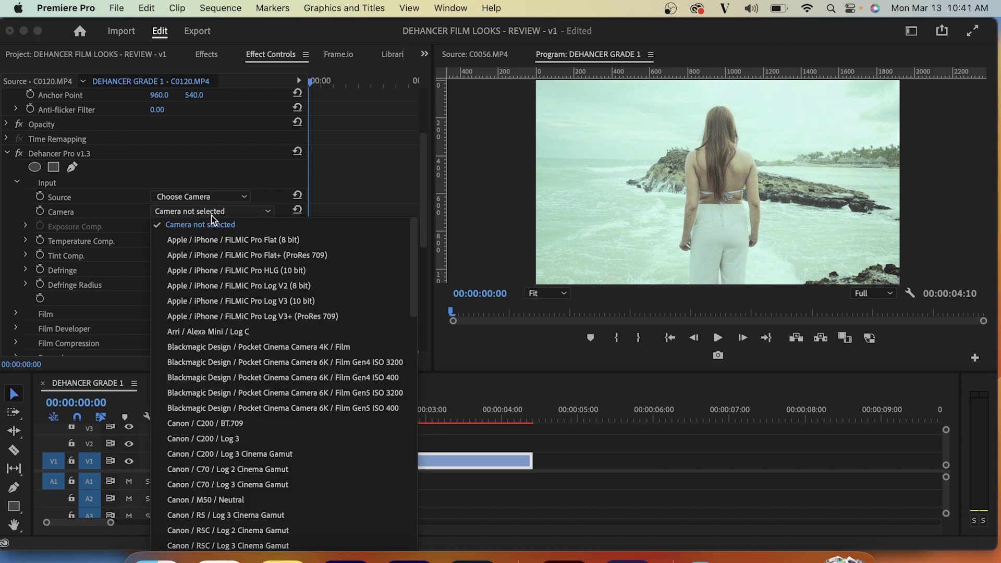
{"action": "scroll", "coordinate": [190, 484], "scroll_direction": "down", "scroll_amount": 10}
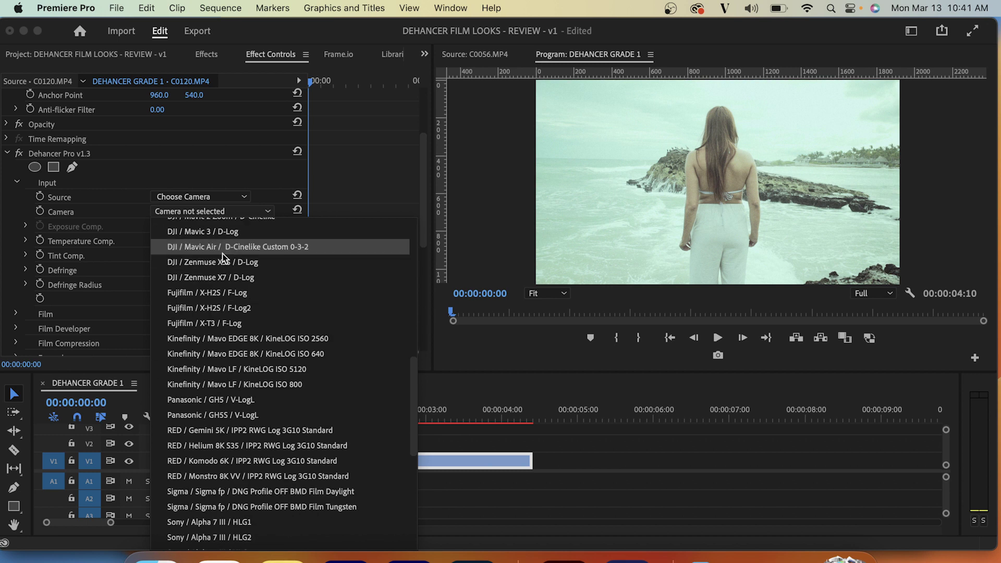
{"action": "scroll", "coordinate": [212, 469], "scroll_direction": "down", "scroll_amount": 5}
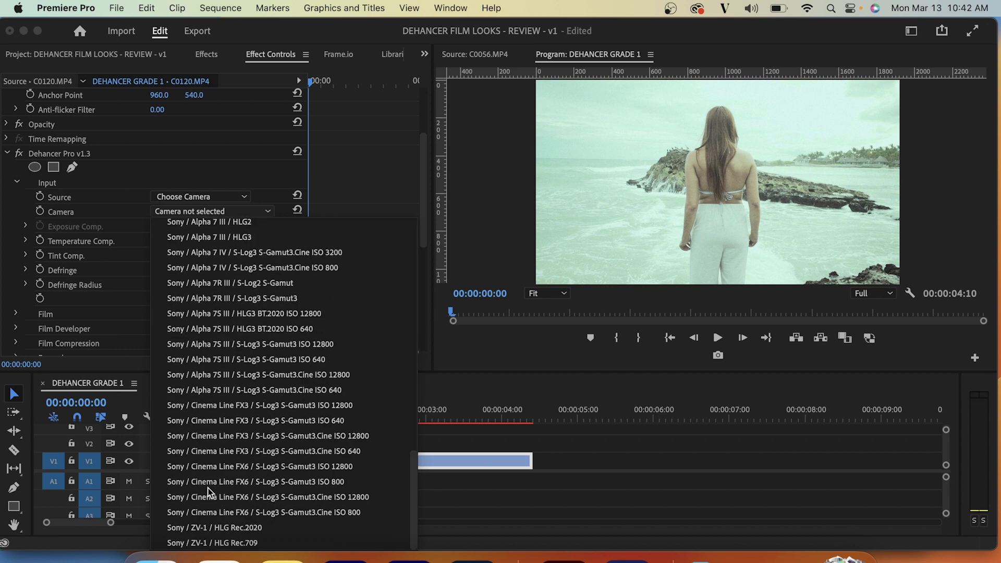
{"action": "left_click", "coordinate": [233, 392]}
{"action": "left_click", "coordinate": [229, 212]}
{"action": "left_click", "coordinate": [246, 360]}
{"action": "left_click", "coordinate": [226, 211]}
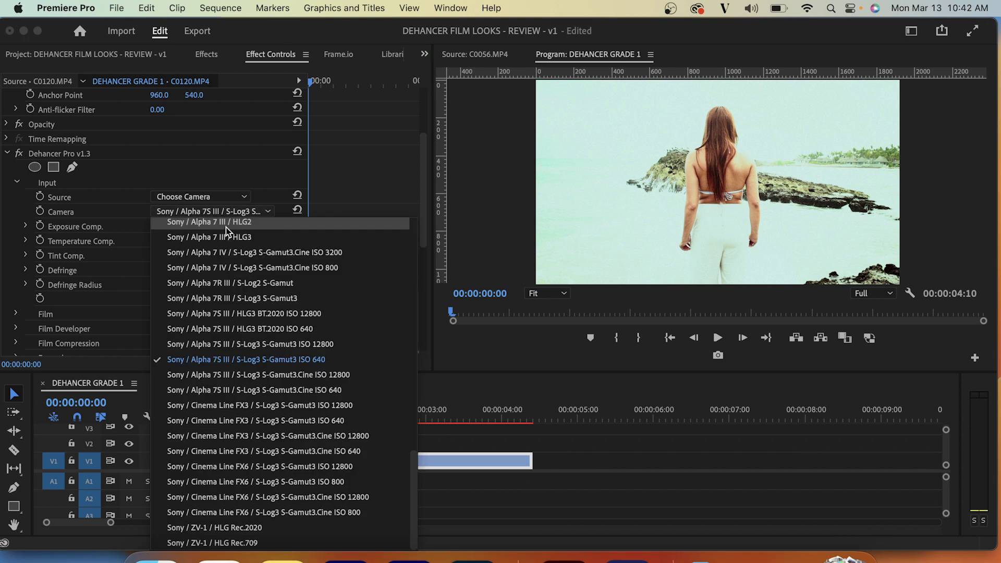
{"action": "left_click", "coordinate": [270, 327]}
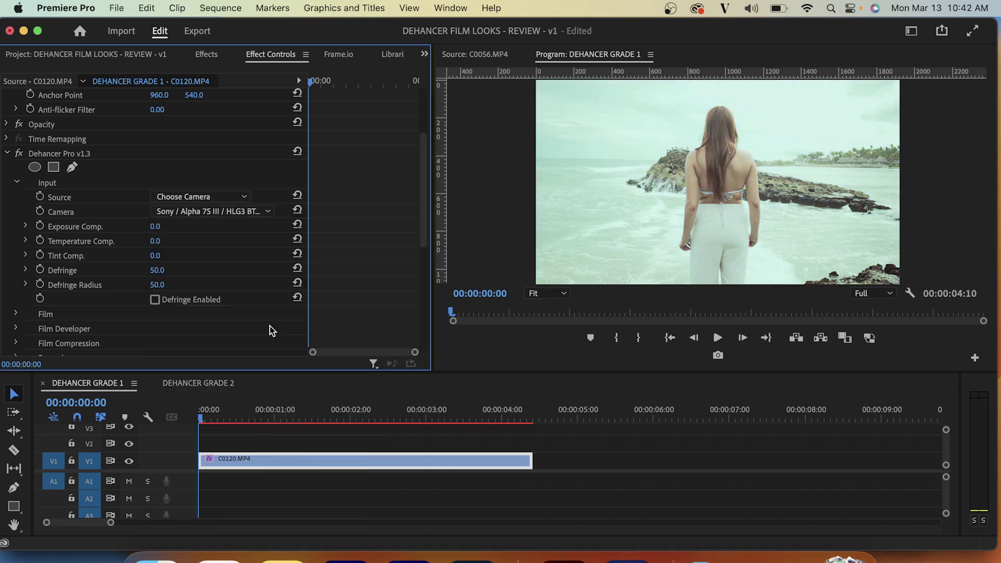
Step: Set input exposure to -0.7, temperature to 48 and tint to 34
{"action": "mouse_move", "coordinate": [155, 227]}
{"action": "left_mouse_down"}
{"action": "mouse_move", "coordinate": [144, 226]}
{"action": "mouse_move", "coordinate": [169, 227]}
{"action": "left_mouse_up"}
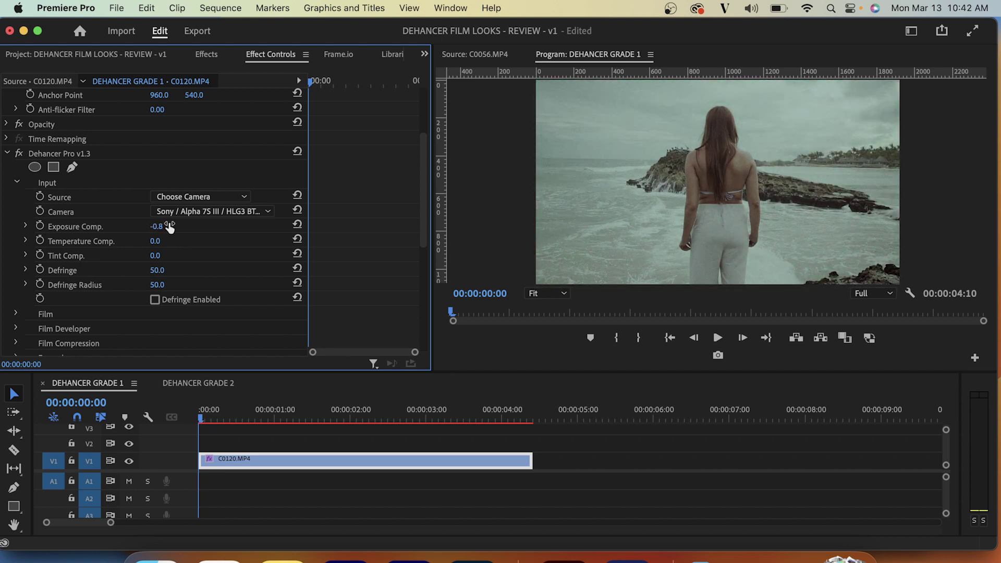
{"action": "left_click", "coordinate": [156, 226]}
{"action": "type", "text": "-0.7"}
{"action": "key", "text": "Return"}
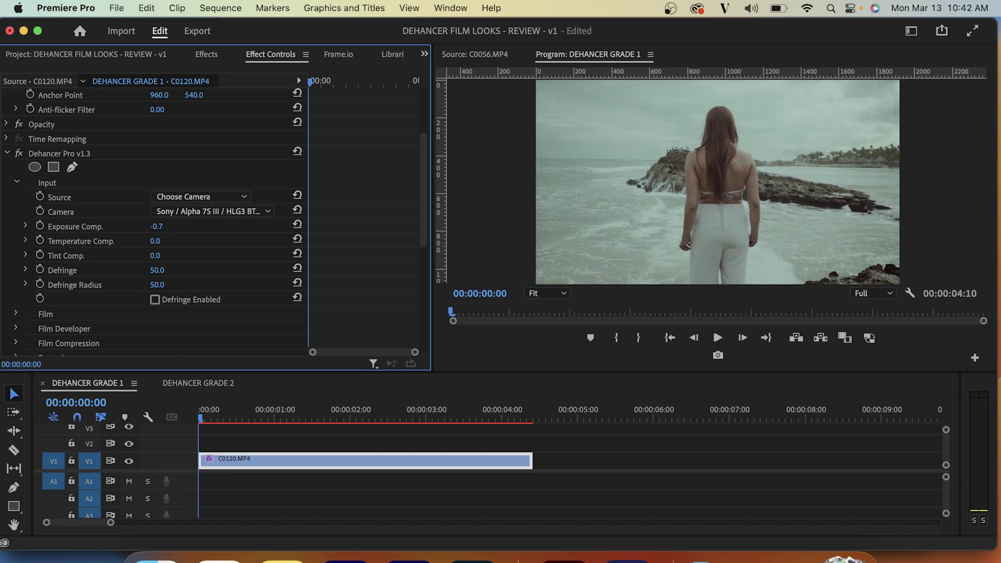
{"action": "left_click_drag", "start_coordinate": [154, 241], "coordinate": [163, 241]}
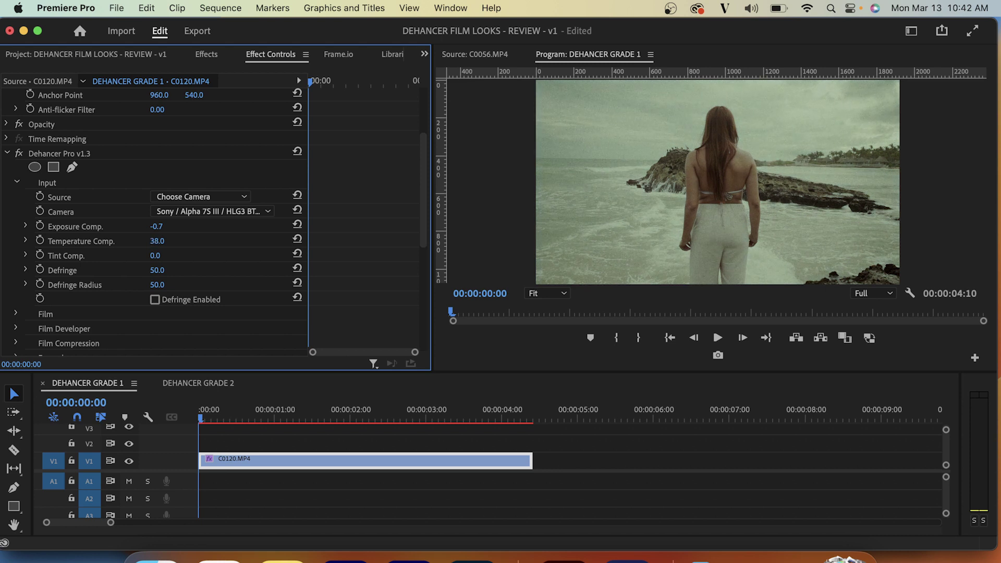
{"action": "left_click_drag", "start_coordinate": [157, 256], "coordinate": [165, 256]}
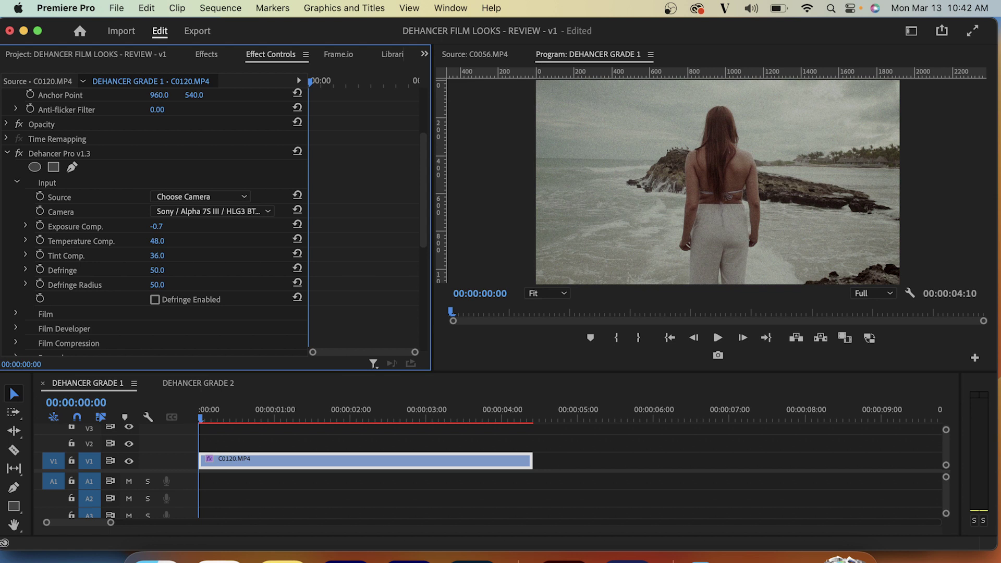
{"action": "left_click_drag", "start_coordinate": [170, 256], "coordinate": [168, 255]}
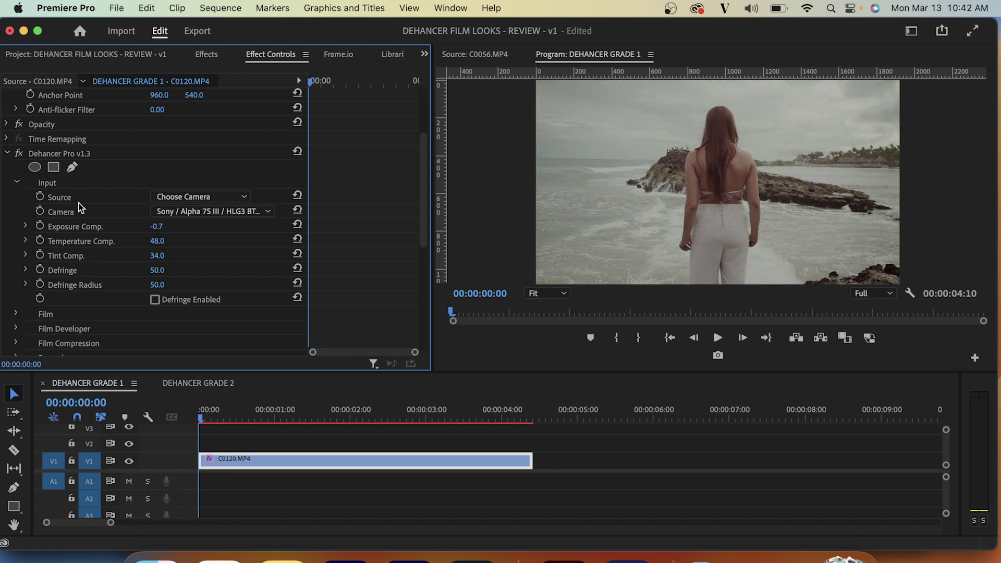
{"action": "left_click", "coordinate": [18, 184]}
Step: Choose Agfa Agfacolor Portrait XPS 160 as the film stock and set Push/Pull to 0.5 Ev
{"action": "left_click", "coordinate": [17, 195]}
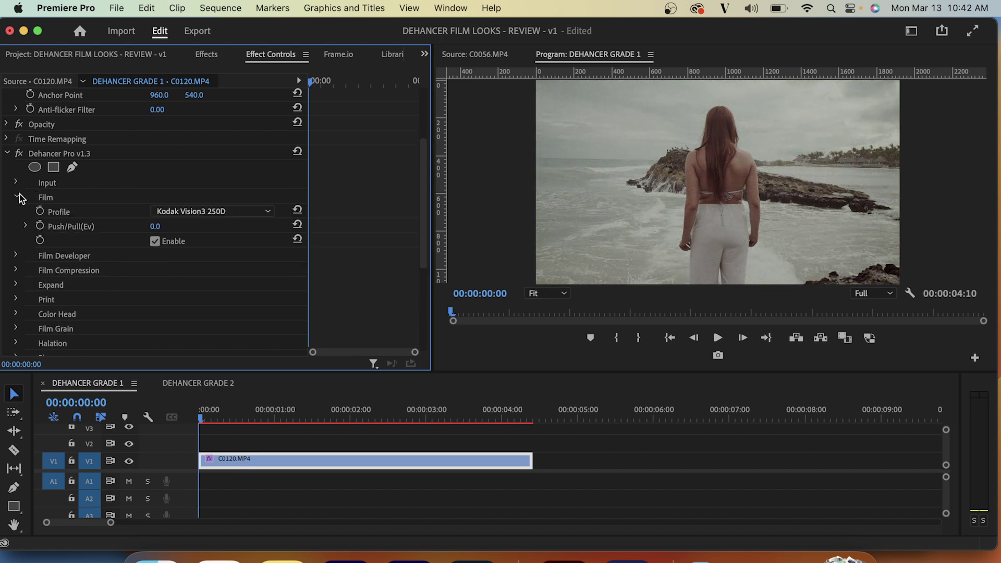
{"action": "left_click", "coordinate": [250, 210]}
{"action": "scroll", "coordinate": [223, 251], "scroll_direction": "up", "scroll_amount": 10}
{"action": "left_click", "coordinate": [224, 226]}
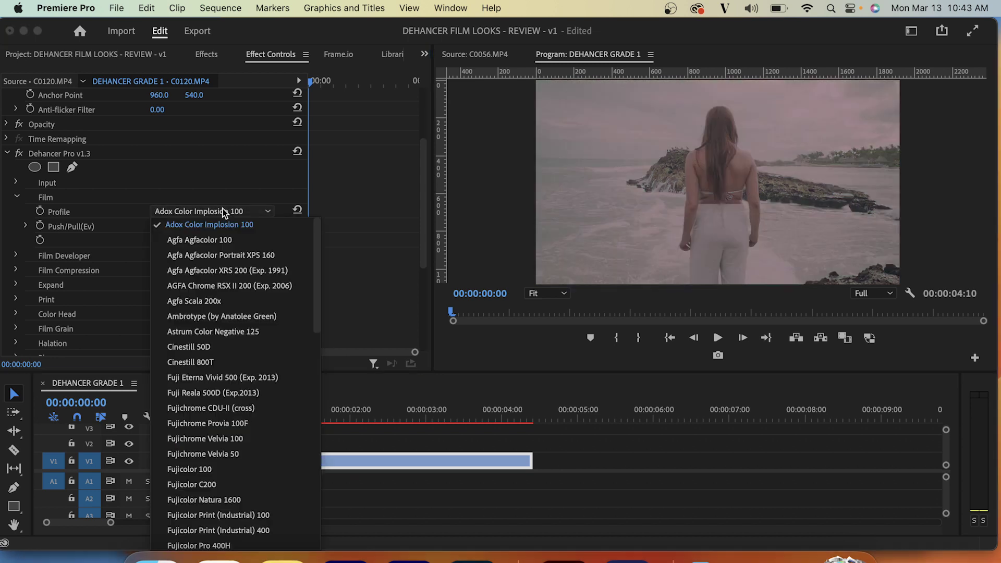
{"action": "left_click", "coordinate": [223, 210]}
{"action": "left_click", "coordinate": [221, 240]}
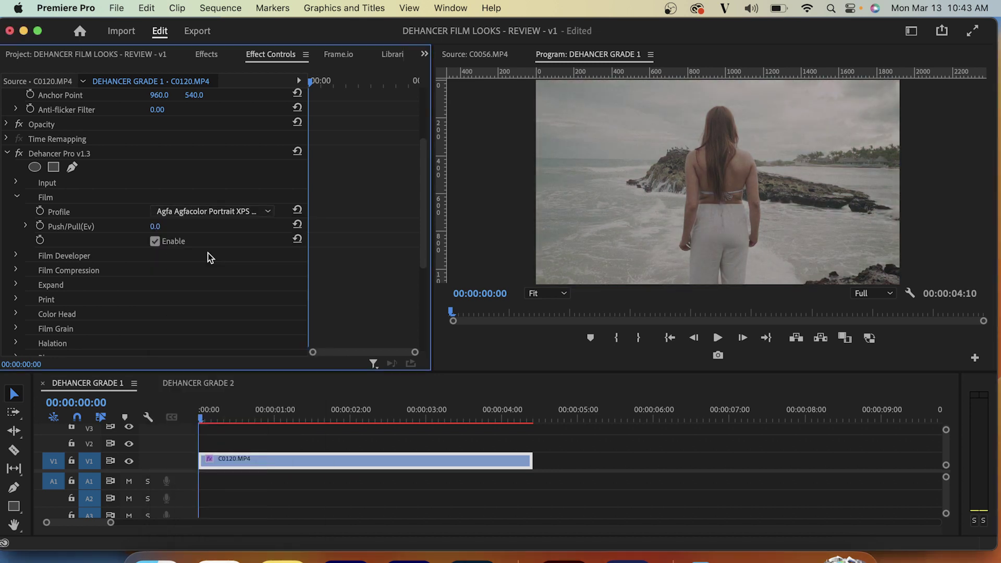
{"action": "left_click_drag", "start_coordinate": [155, 227], "coordinate": [167, 226]}
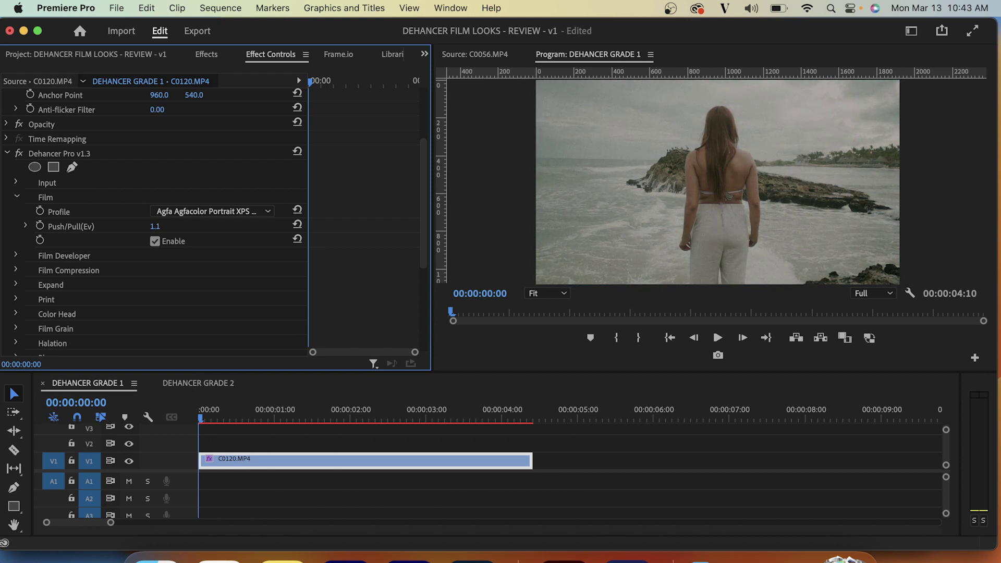
{"action": "left_click", "coordinate": [157, 226]}
{"action": "type", "text": "0.5"}
{"action": "key", "text": "Return"}
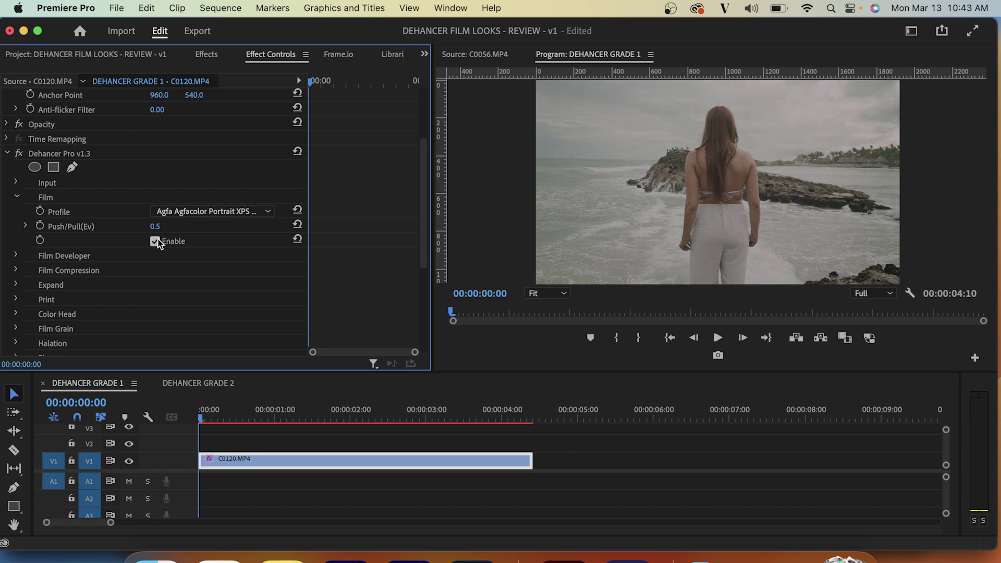
Step: Set film grain Size to 1.0 and Amount to 10, checking the frame full screen
{"action": "left_click", "coordinate": [18, 197]}
{"action": "left_click", "coordinate": [16, 285]}
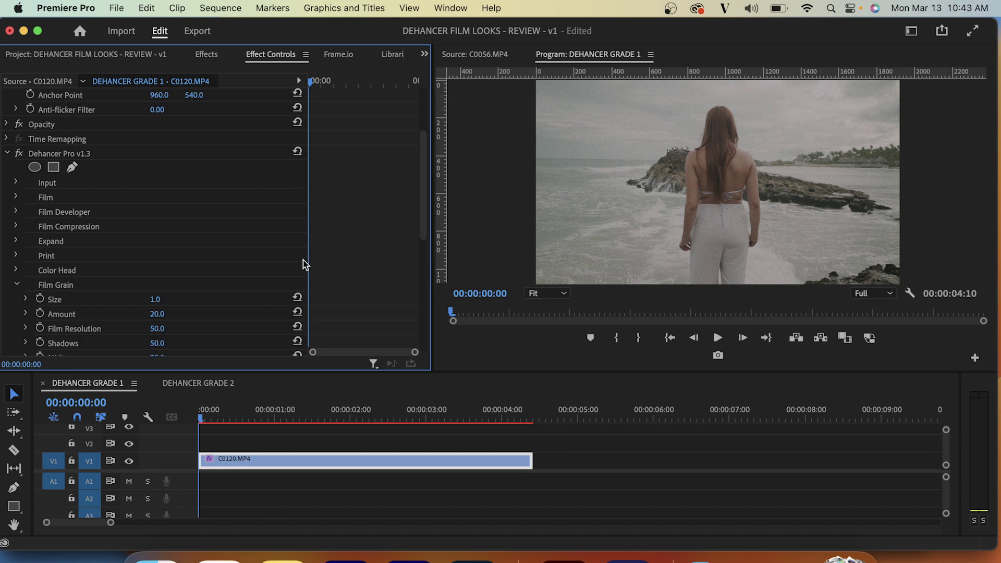
{"action": "scroll", "coordinate": [351, 261], "scroll_direction": "down", "scroll_amount": 4}
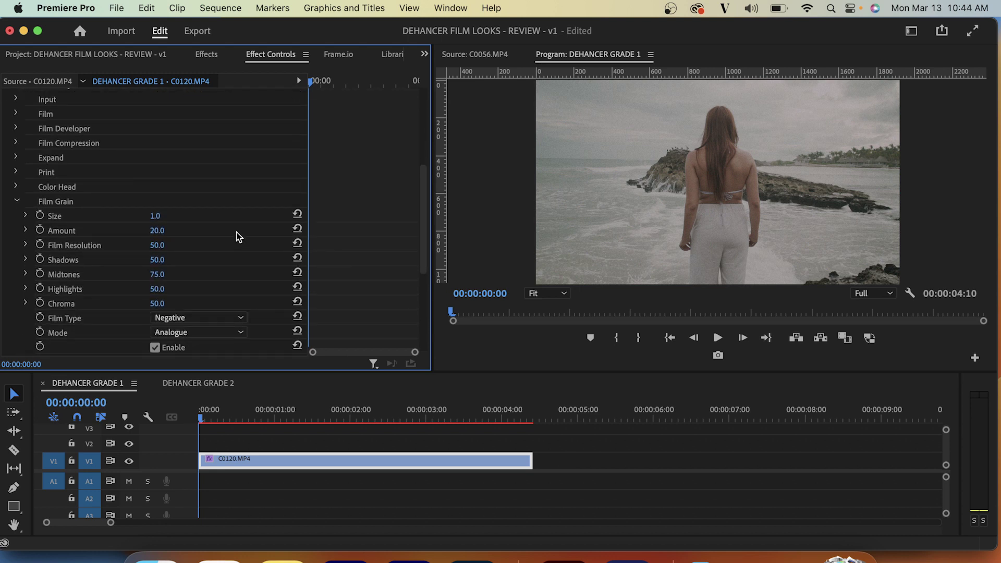
{"action": "left_click", "coordinate": [167, 217]}
{"action": "type", "text": "10"}
{"action": "key", "text": "Return"}
{"action": "key", "text": "ctrl+grave"}
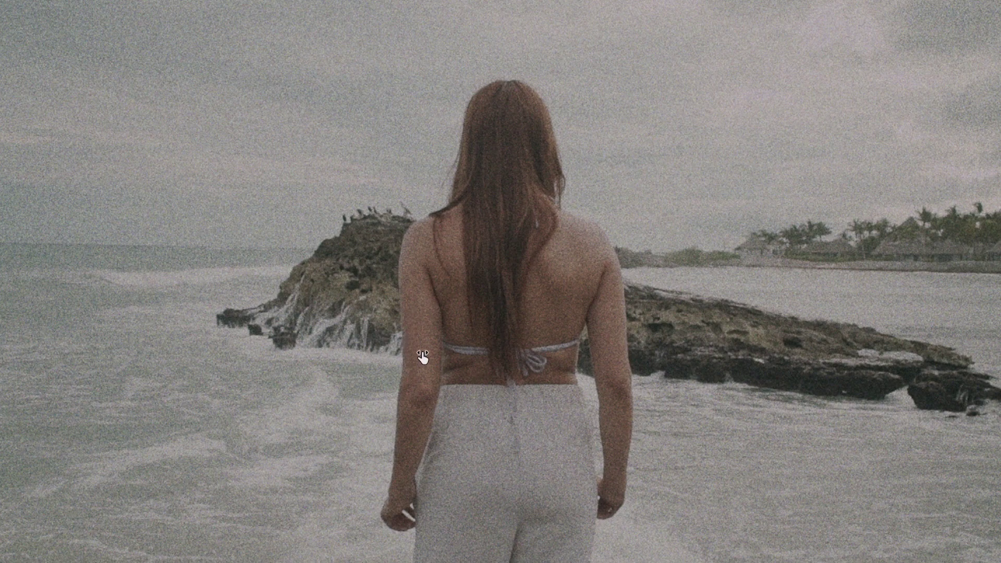
{"action": "key", "text": "ctrl+grave"}
{"action": "left_click", "coordinate": [157, 216]}
{"action": "type", "text": "1"}
{"action": "key", "text": "Return"}
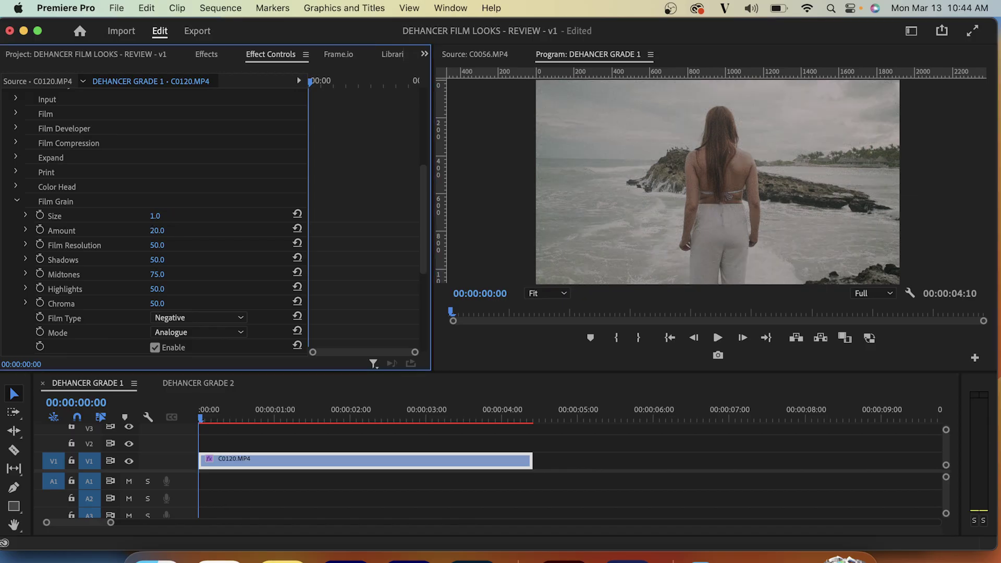
{"action": "left_click", "coordinate": [157, 231]}
{"action": "type", "text": "10"}
{"action": "key", "text": "Return"}
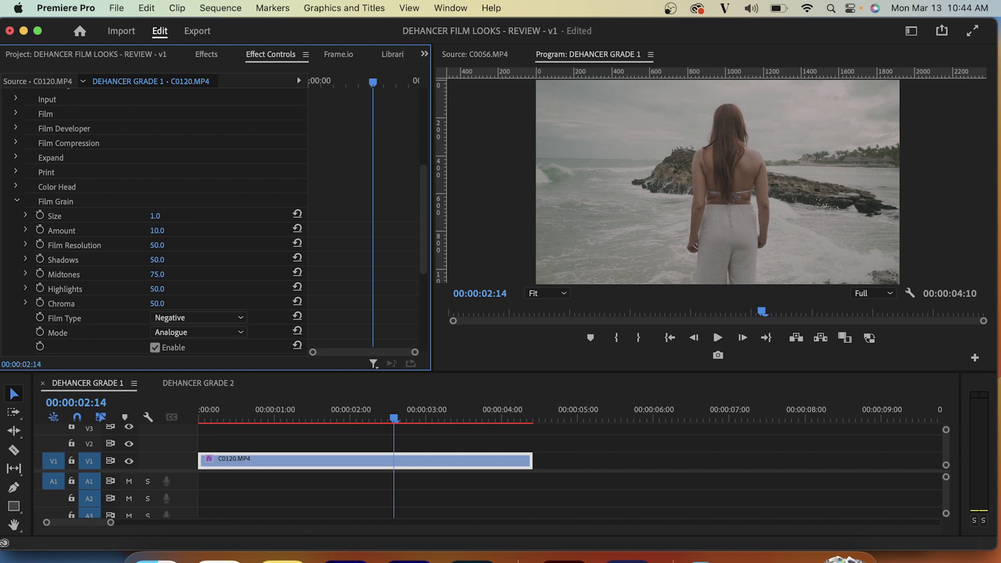
Step: Set grain Shadows 10, Midtones 50 and Highlights 75, then play back to review
{"action": "left_click", "coordinate": [168, 259]}
{"action": "type", "text": "10"}
{"action": "key", "text": "Return"}
{"action": "left_click", "coordinate": [162, 276]}
{"action": "type", "text": "50"}
{"action": "key", "text": "Return"}
{"action": "left_click", "coordinate": [158, 289]}
{"action": "type", "text": "75"}
{"action": "key", "text": "Return"}
{"action": "key", "text": "space"}
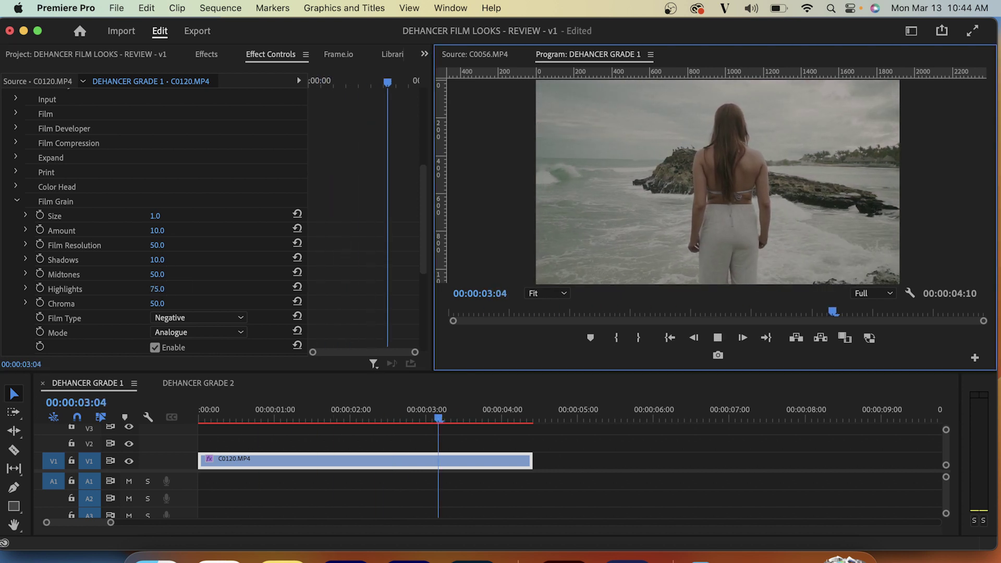
{"action": "key", "text": "space"}
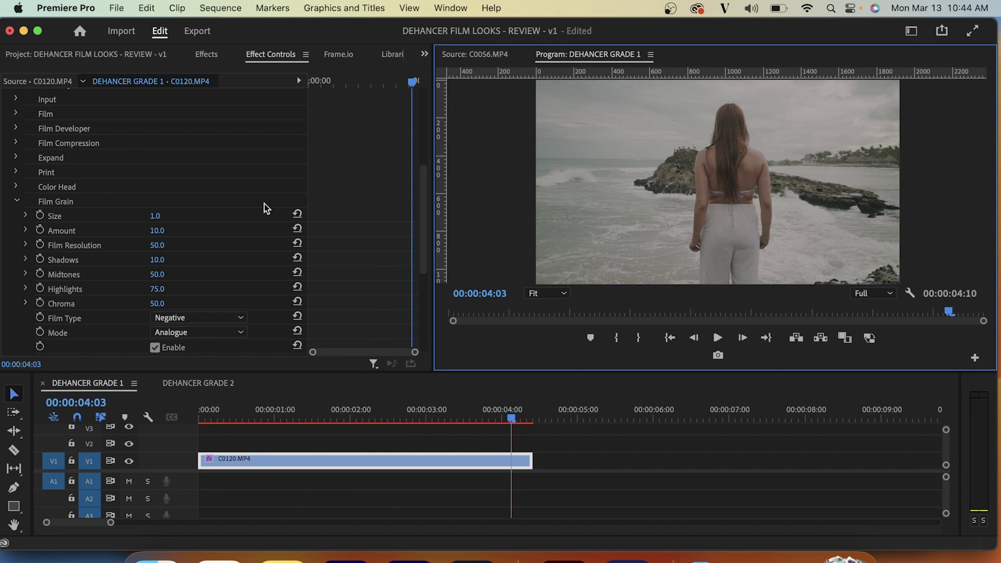
{"action": "left_click", "coordinate": [17, 201]}
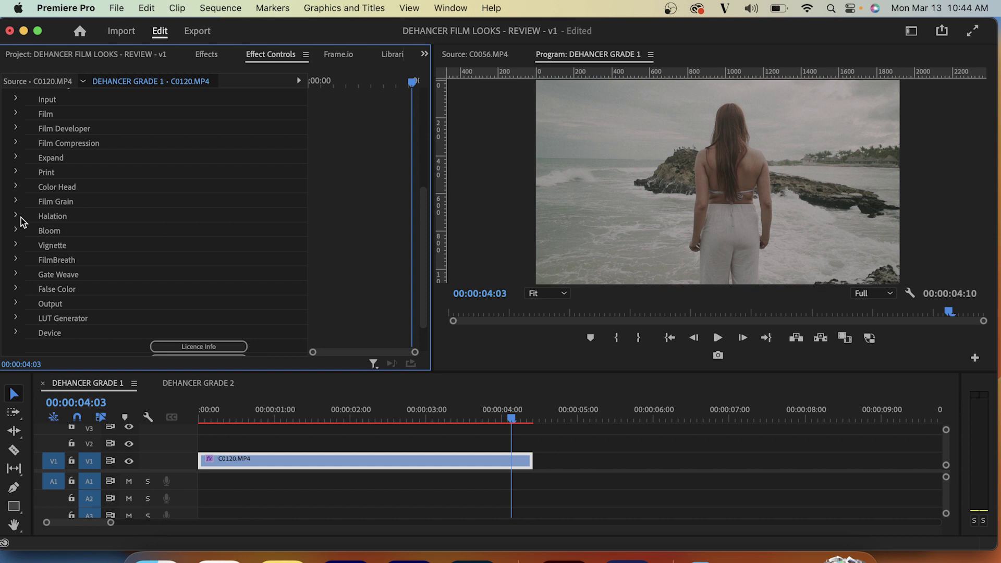
Step: Raise halation Amplify to 100 and increase Local Diffusion, previewing full screen
{"action": "left_click", "coordinate": [17, 217]}
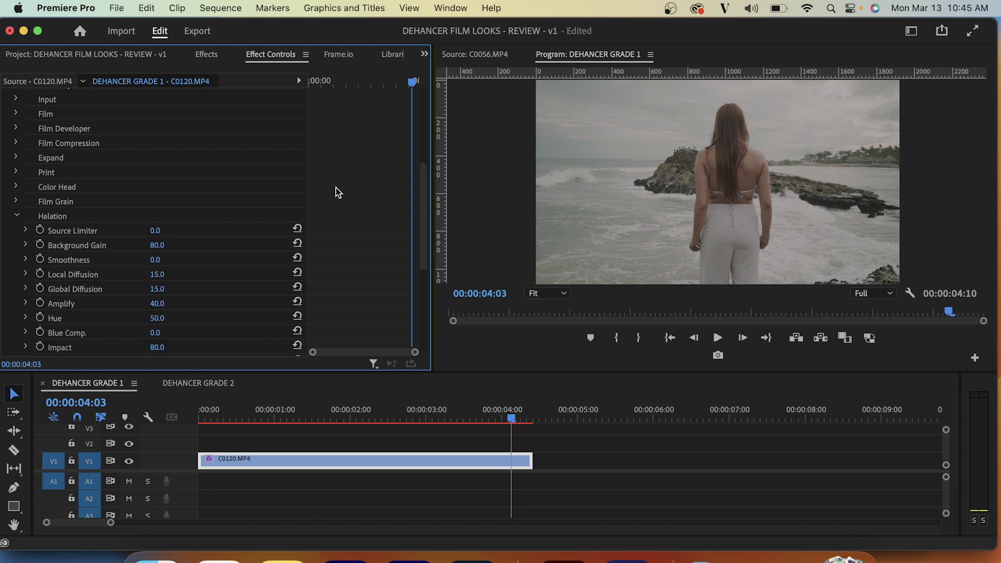
{"action": "scroll", "coordinate": [336, 187], "scroll_direction": "down", "scroll_amount": 4}
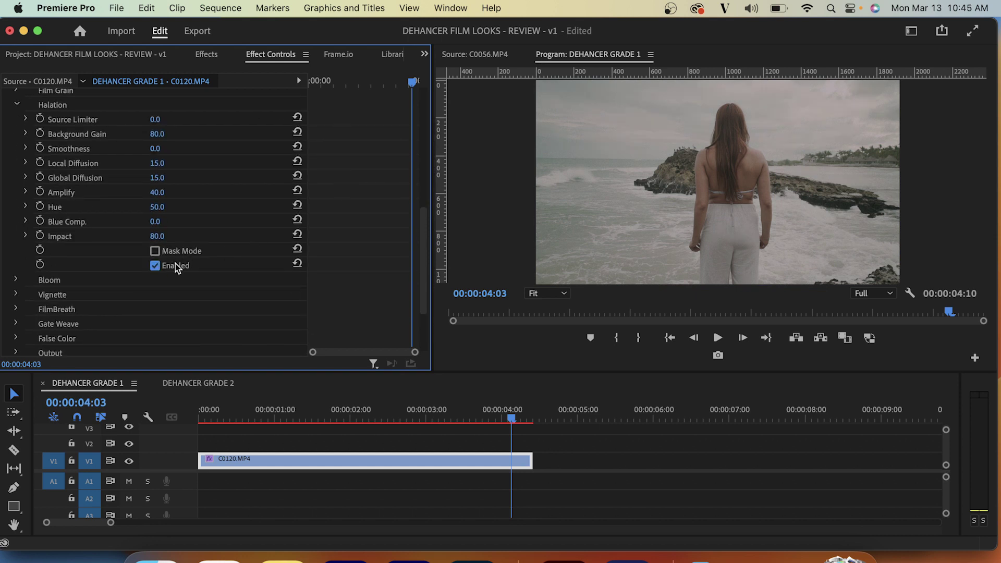
{"action": "key", "text": "shift+4"}
{"action": "left_click_drag", "start_coordinate": [180, 196], "coordinate": [207, 195]}
{"action": "left_click_drag", "start_coordinate": [157, 164], "coordinate": [185, 163]}
{"action": "key", "text": "ctrl+grave"}
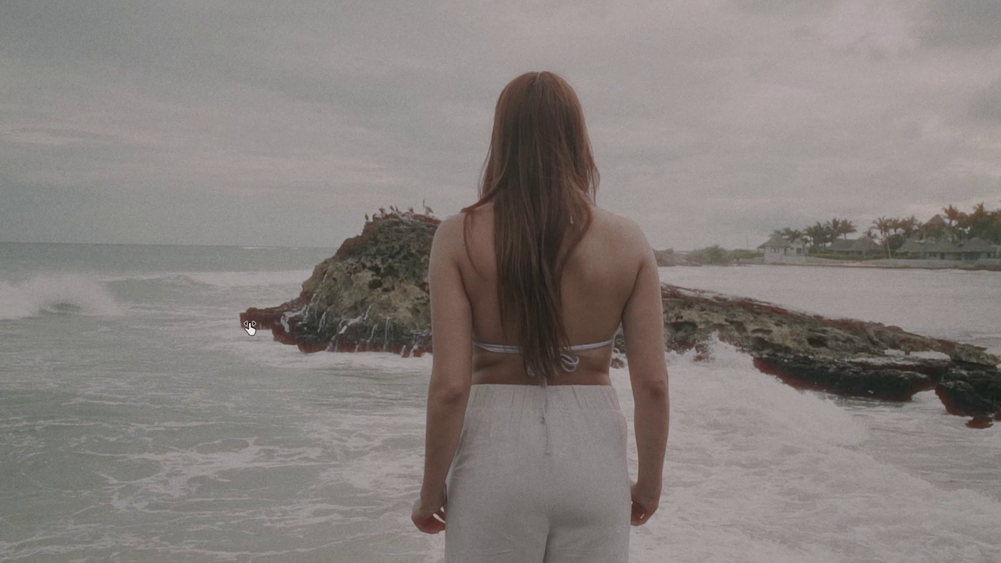
{"action": "key", "text": "ctrl+grave"}
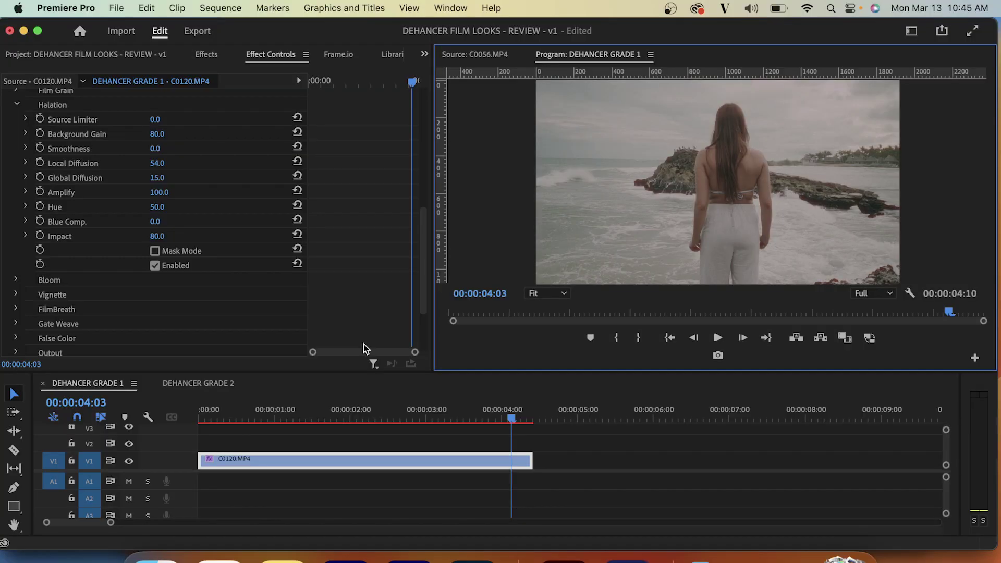
Step: Set halation Local Diffusion to 20, Global Diffusion to 50 and Source Limiter to 7
{"action": "left_click", "coordinate": [157, 163]}
{"action": "type", "text": "20"}
{"action": "key", "text": "Return"}
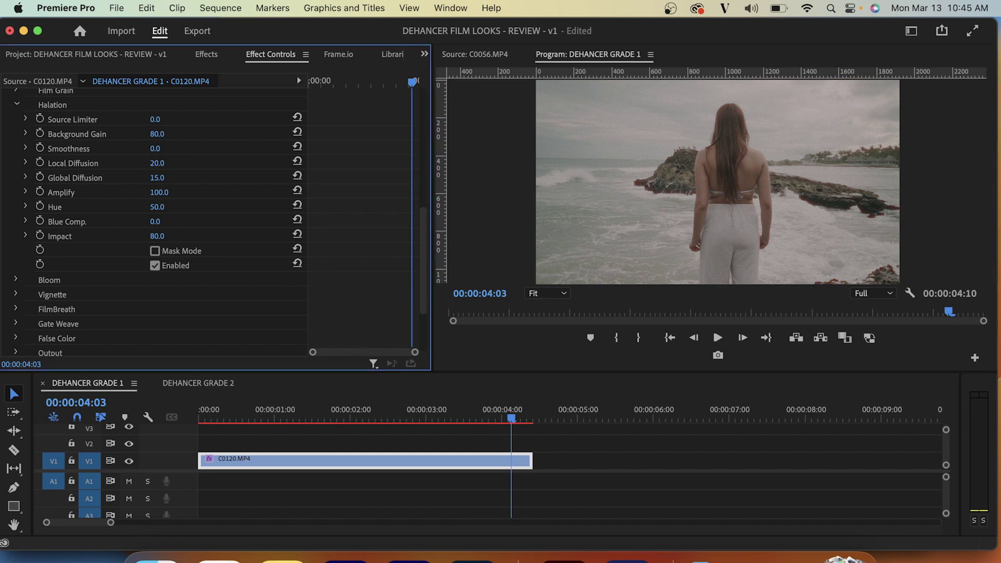
{"action": "left_click", "coordinate": [157, 178]}
{"action": "type", "text": "25"}
{"action": "key", "text": "Return"}
{"action": "left_click_drag", "start_coordinate": [169, 179], "coordinate": [172, 179]}
{"action": "left_click_drag", "start_coordinate": [170, 120], "coordinate": [165, 120]}
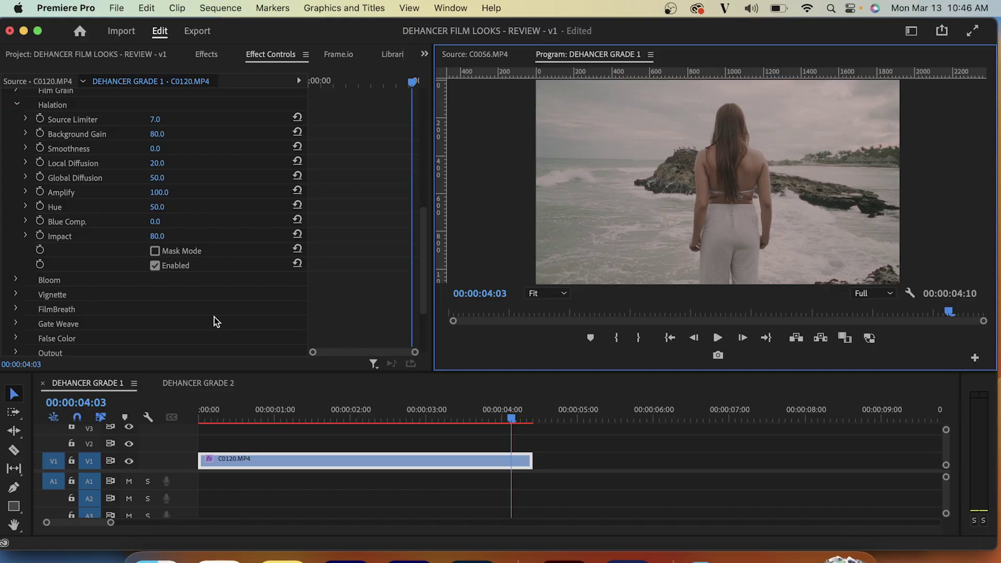
{"action": "left_click", "coordinate": [15, 280]}
Step: Scrub bloom Highlights up to 100, then back down to soften the surf's glow
{"action": "scroll", "coordinate": [324, 264], "scroll_direction": "down", "scroll_amount": 5}
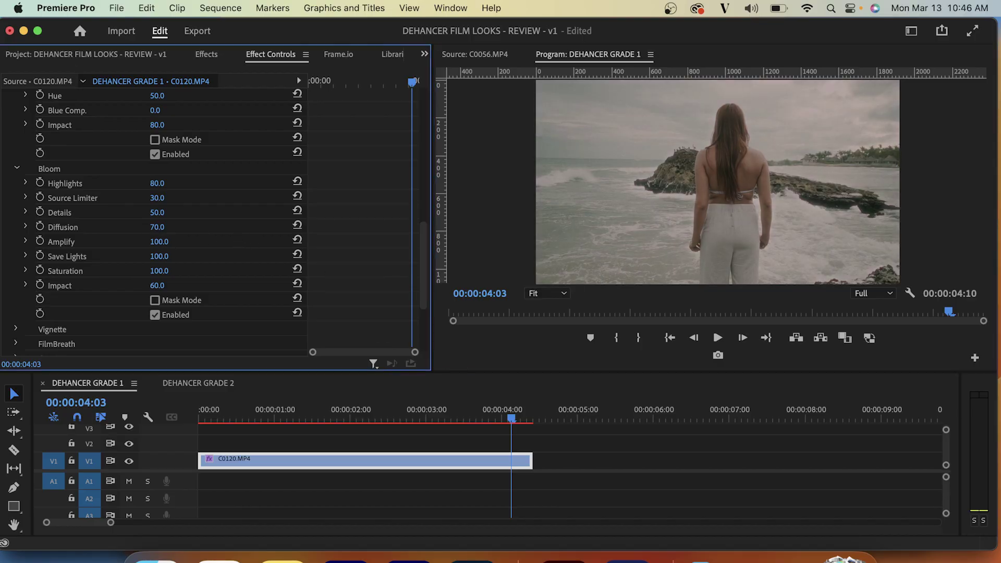
{"action": "left_click_drag", "start_coordinate": [158, 184], "coordinate": [188, 184]}
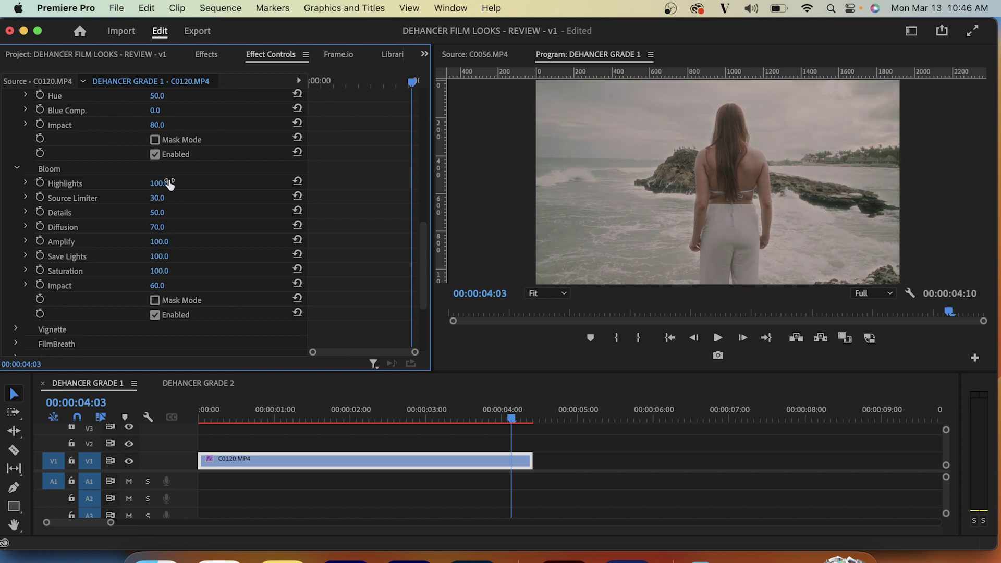
{"action": "left_click_drag", "start_coordinate": [169, 184], "coordinate": [131, 184]}
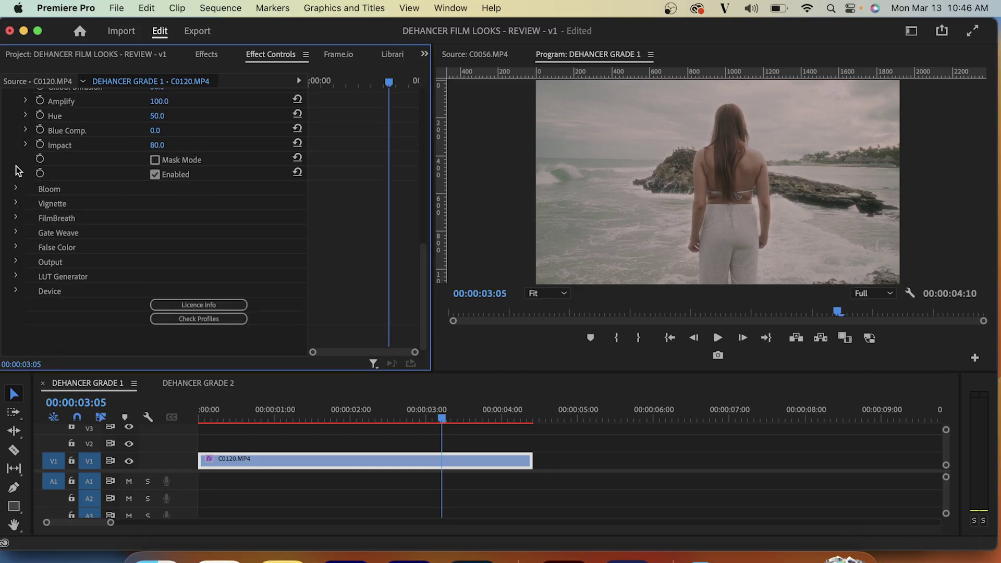
{"action": "scroll", "coordinate": [19, 170], "scroll_direction": "up", "scroll_amount": 5}
Step: Search the effects for 'lumetri c' and apply Lumetri Color to C0120.MP4
{"action": "left_click", "coordinate": [16, 205]}
{"action": "left_click", "coordinate": [206, 55]}
{"action": "left_click", "coordinate": [111, 74]}
{"action": "type", "text": "lumetri c"}
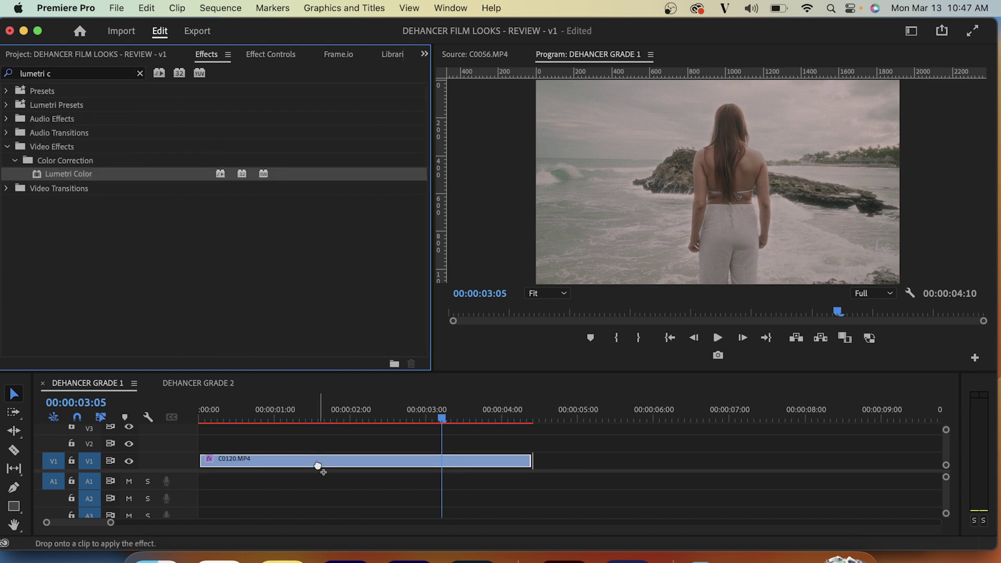
{"action": "left_click", "coordinate": [151, 55]}
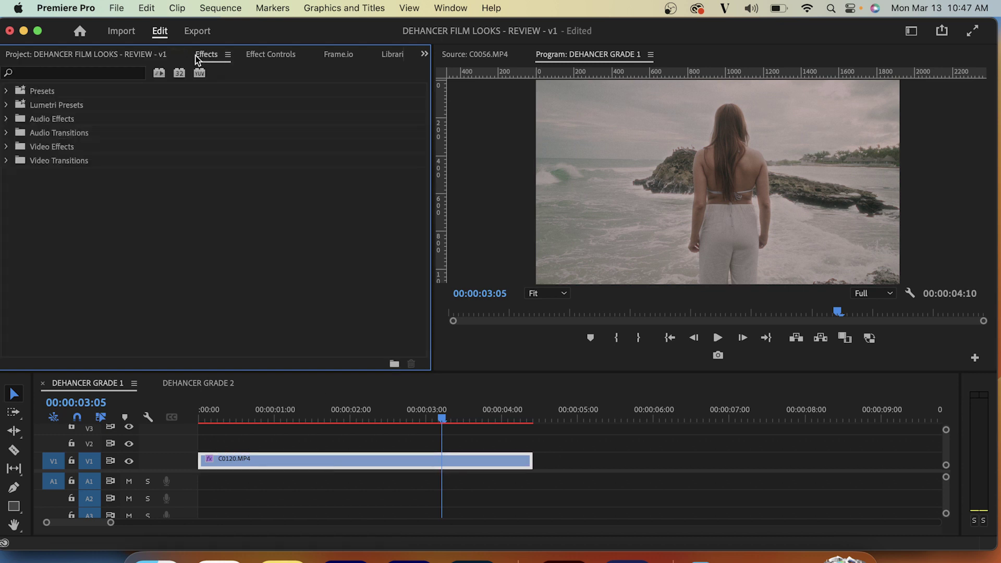
{"action": "type", "text": "metri c"}
{"action": "left_click", "coordinate": [91, 174]}
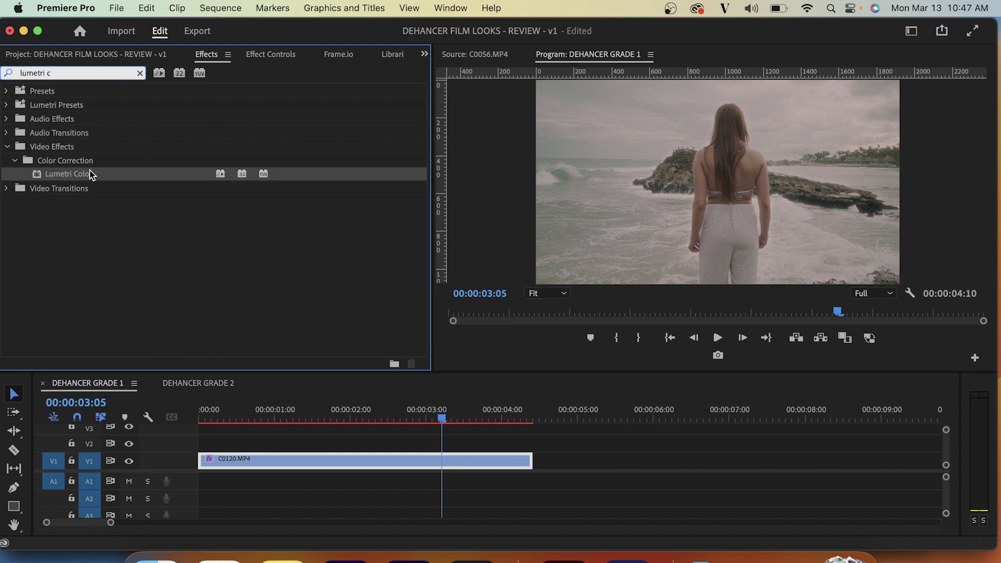
Step: Bend Lumetri's RGB curve into an S-shape, darkening shadows and lifting highlights
{"action": "left_click", "coordinate": [271, 55]}
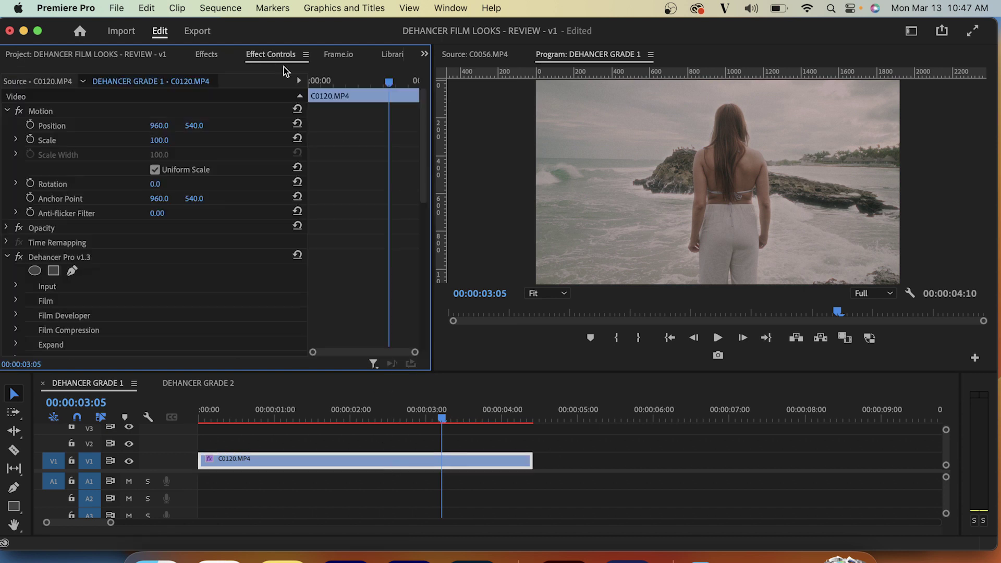
{"action": "scroll", "coordinate": [348, 205], "scroll_direction": "down", "scroll_amount": 10}
{"action": "left_click", "coordinate": [16, 274]}
{"action": "scroll", "coordinate": [365, 264], "scroll_direction": "down", "scroll_amount": 5}
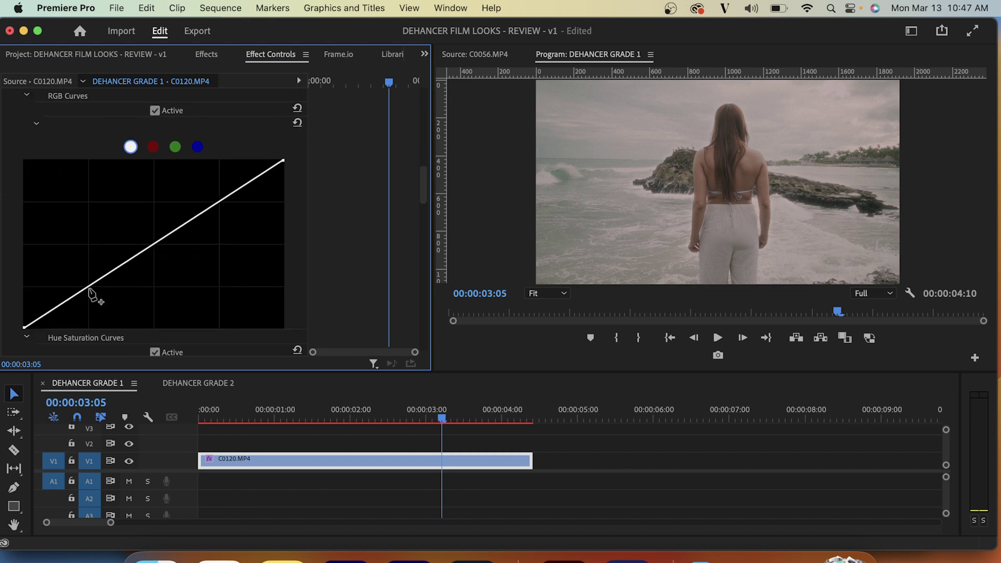
{"action": "left_click_drag", "start_coordinate": [89, 288], "coordinate": [91, 293]}
{"action": "left_click_drag", "start_coordinate": [217, 205], "coordinate": [211, 199]}
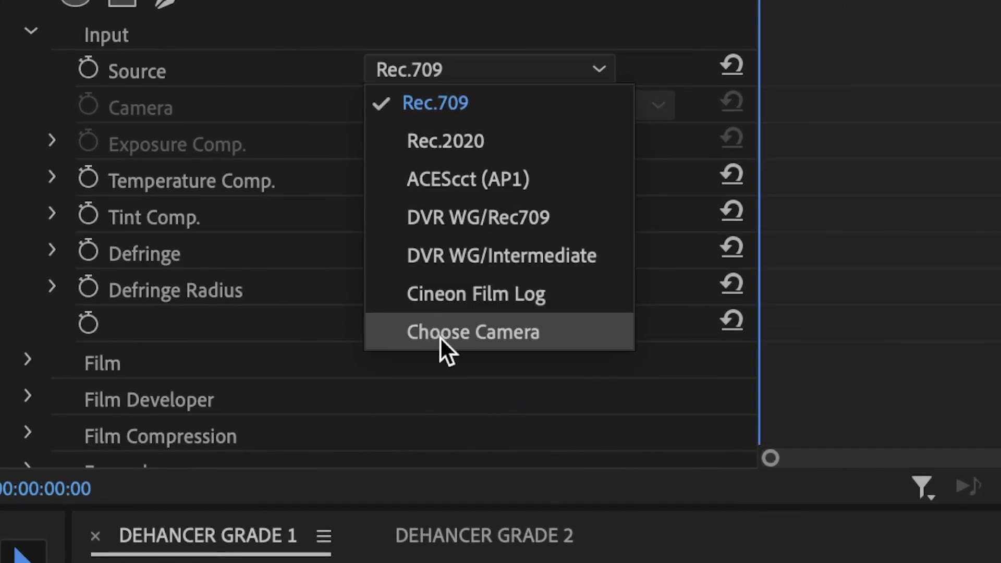
Step: Switch Dehancer's input source to Choose Camera and browse the camera profile list
{"action": "left_click", "coordinate": [449, 335]}
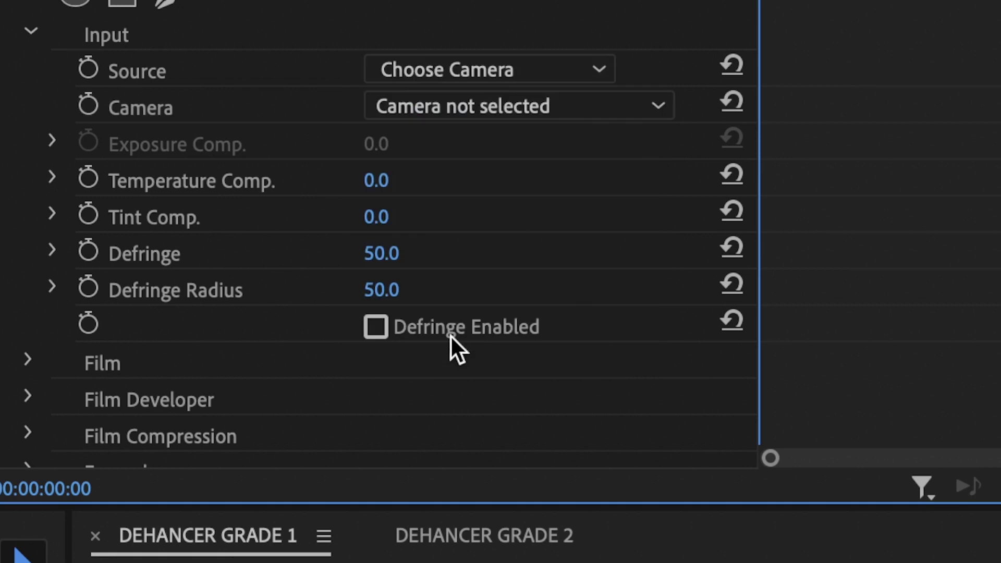
{"action": "left_click", "coordinate": [517, 115]}
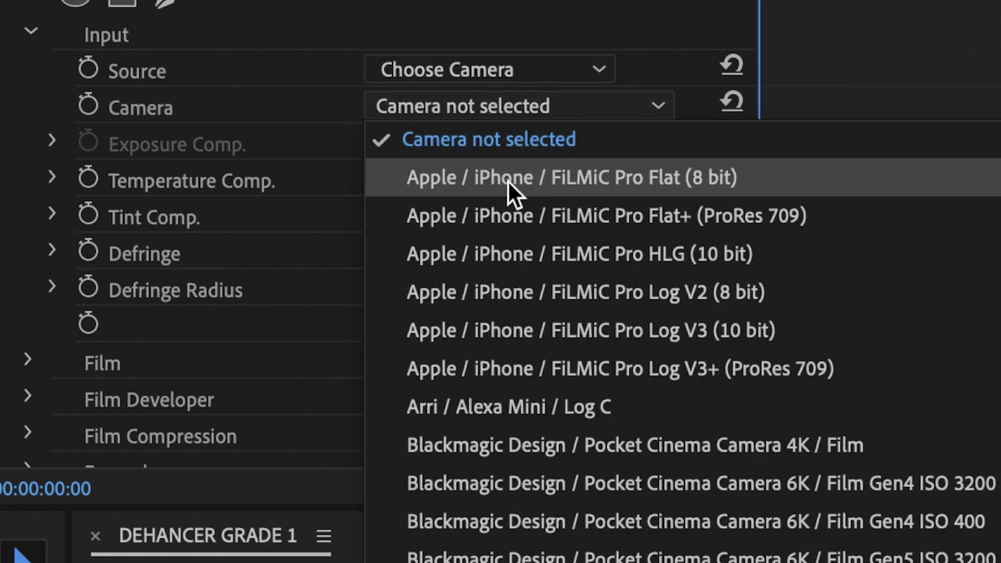
{"action": "scroll", "coordinate": [461, 443], "scroll_direction": "down", "scroll_amount": 10}
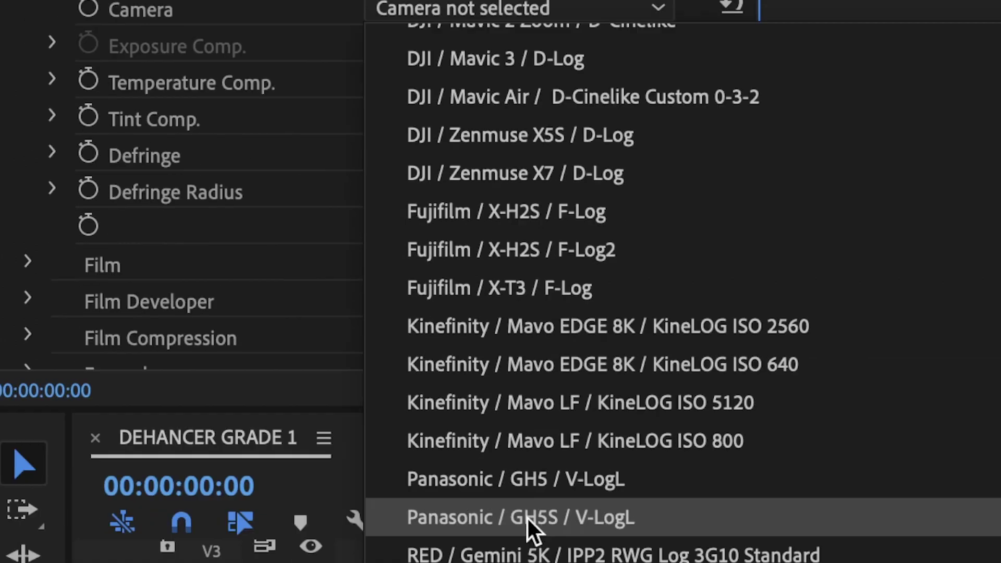
{"action": "scroll", "coordinate": [508, 404], "scroll_direction": "down", "scroll_amount": 10}
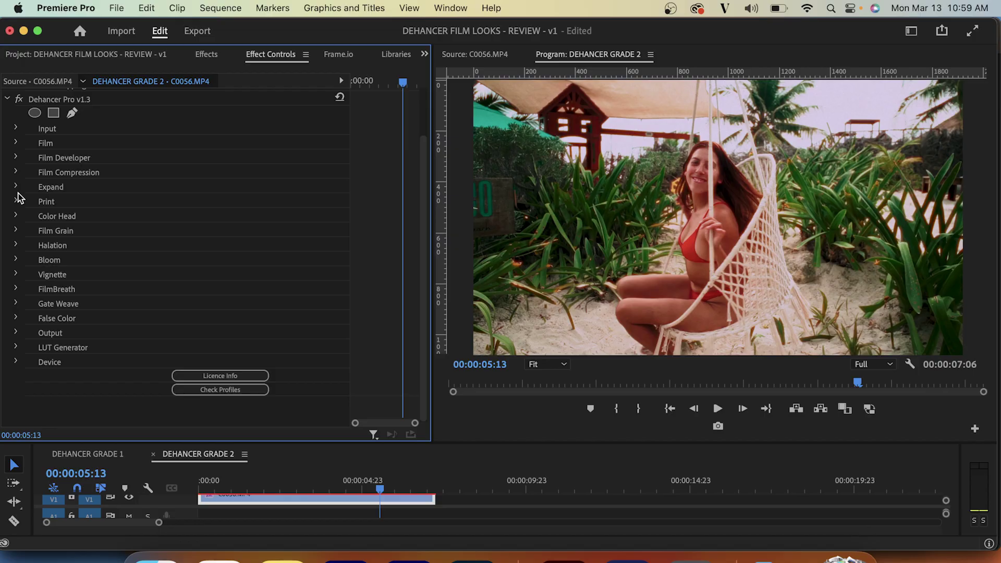
Step: Expand Bloom and Film Grain to review the default grain (Size 1.0, Amount 20, Midtones 75)
{"action": "left_click", "coordinate": [16, 258]}
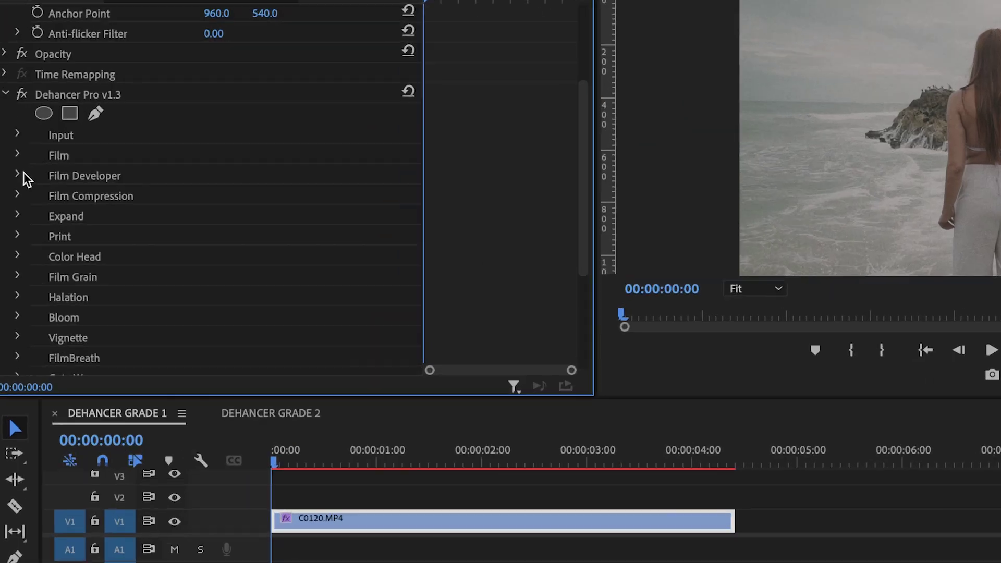
{"action": "left_click", "coordinate": [18, 315]}
{"action": "scroll", "coordinate": [574, 121], "scroll_direction": "down", "scroll_amount": 1}
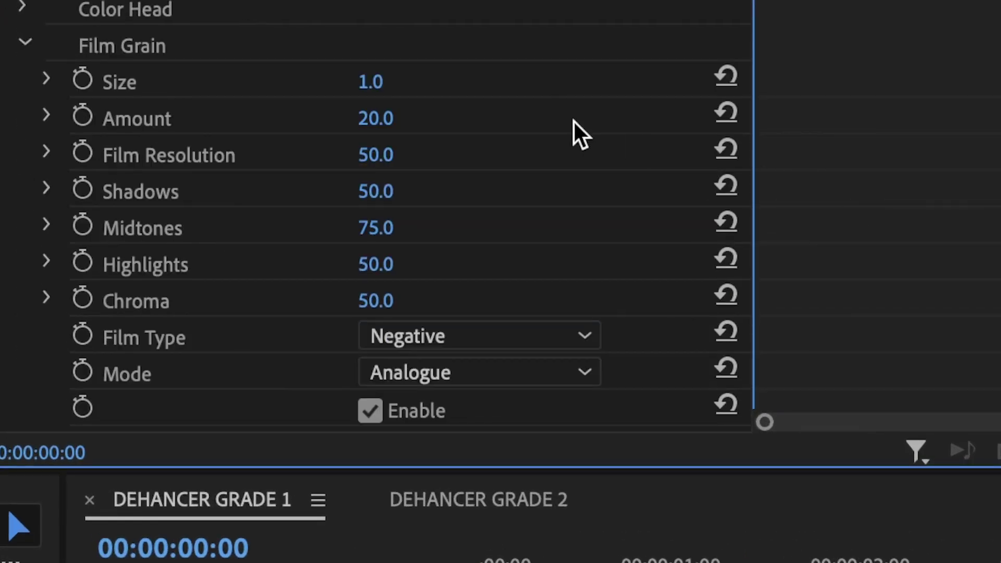